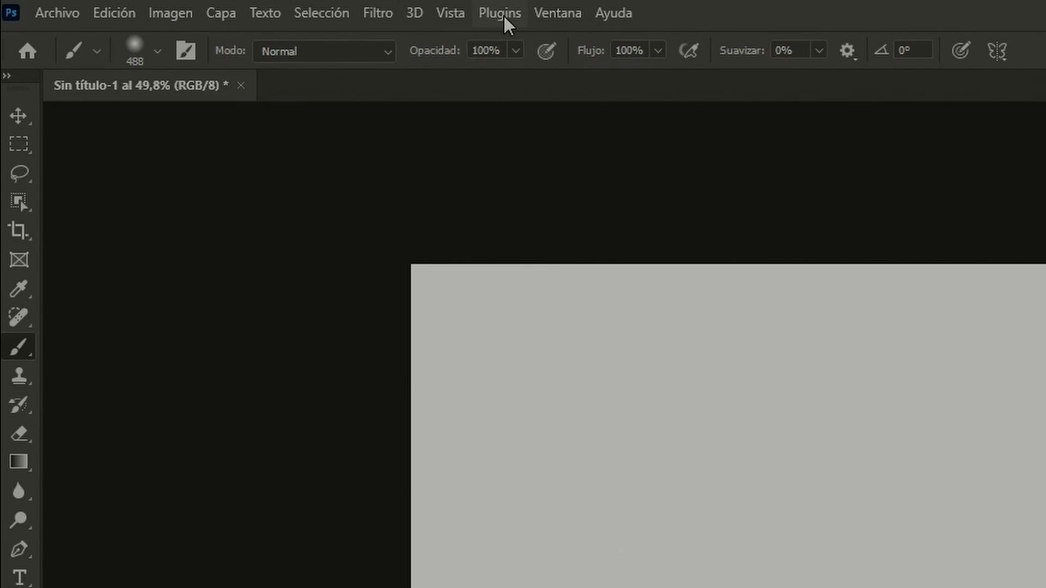
Browse the View, Help, File and Filter menus, then enter quick mask mode.
{"action": "left_click", "coordinate": [448, 14]}
{"action": "left_click", "coordinate": [172, 14]}
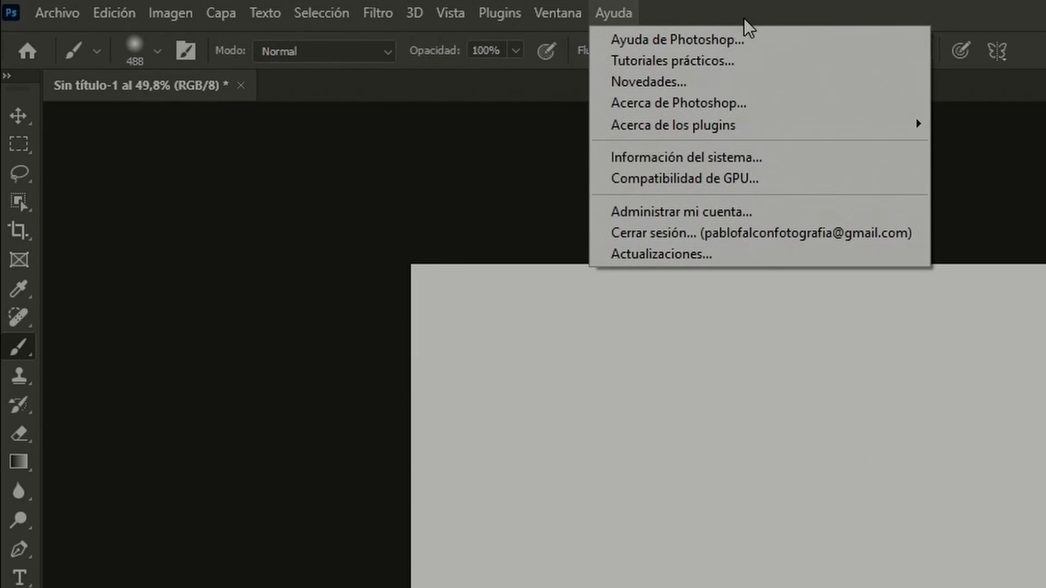
{"action": "left_click", "coordinate": [744, 11]}
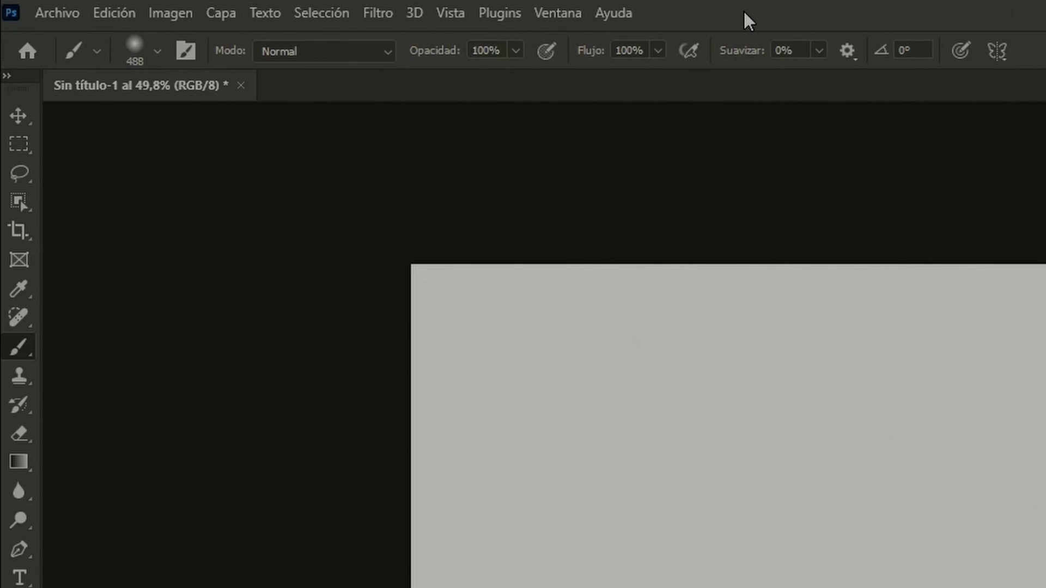
{"action": "left_click", "coordinate": [67, 15]}
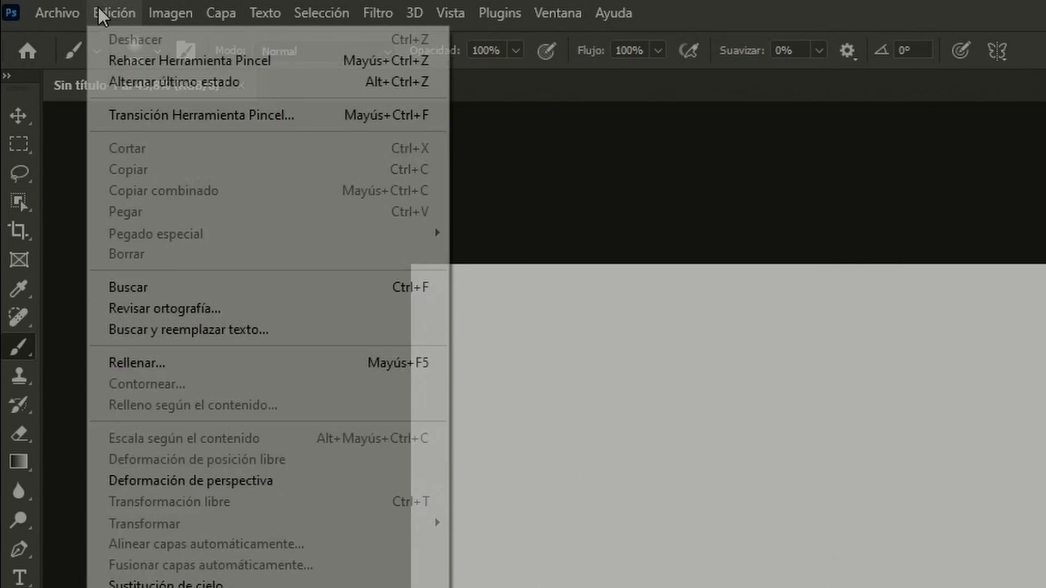
{"action": "mouse_move", "coordinate": [377, 13]}
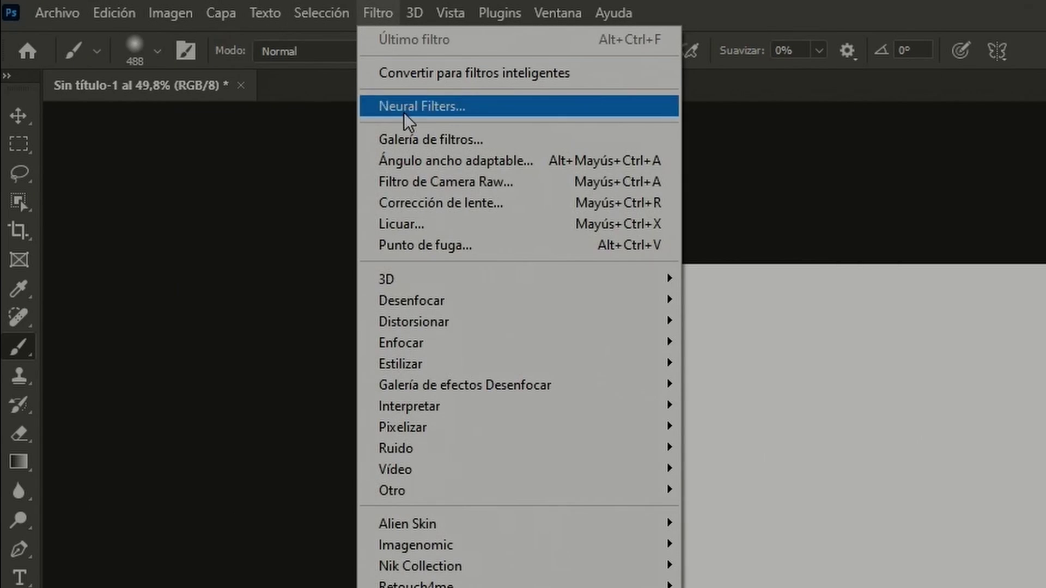
{"action": "left_click", "coordinate": [911, 24]}
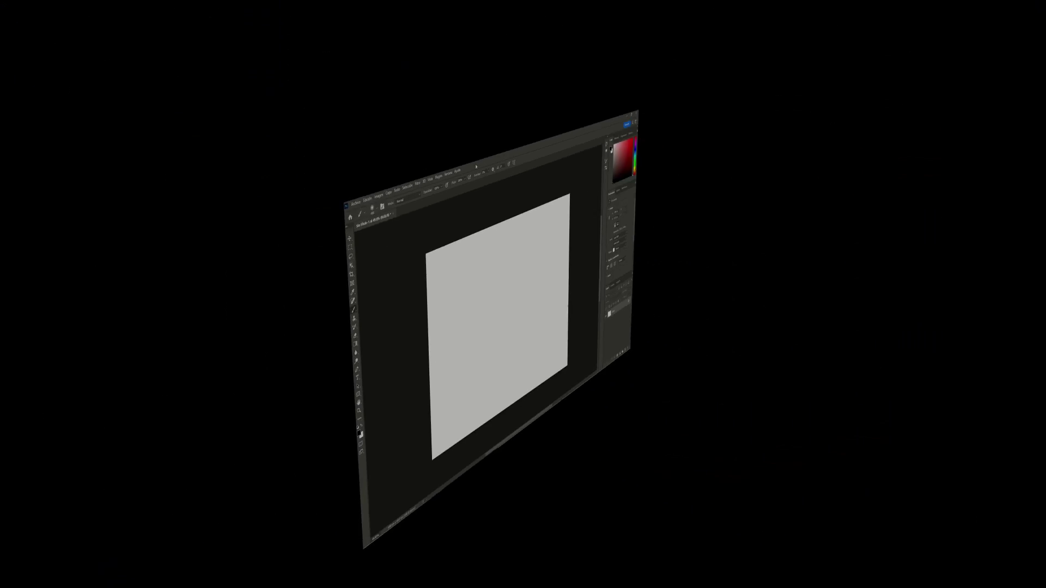
{"action": "key", "text": "q"}
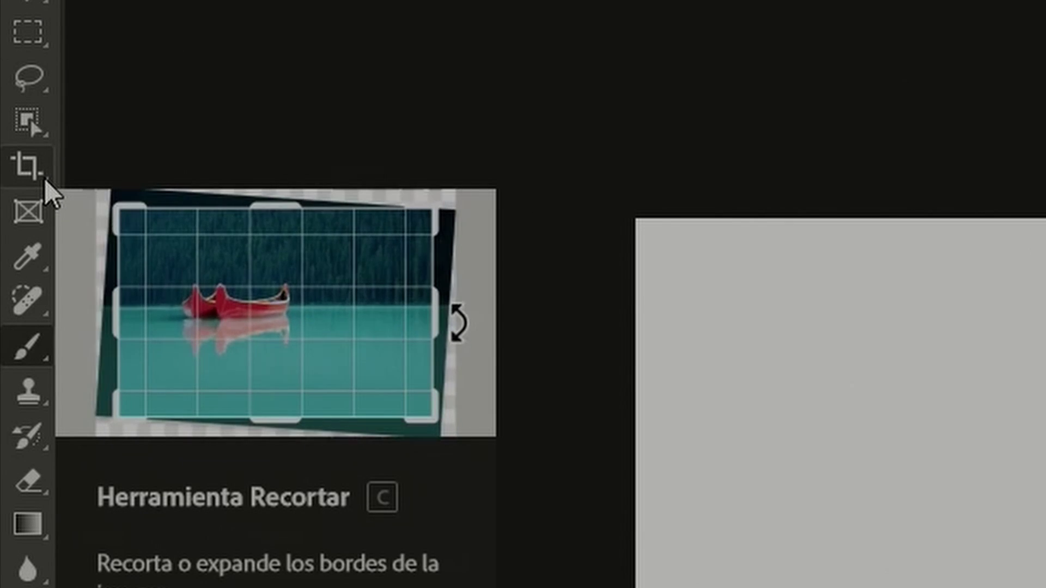
Try Slice Select, return to the Brush, and preview the foreground colour picker without changes.
{"action": "right_click", "coordinate": [46, 182]}
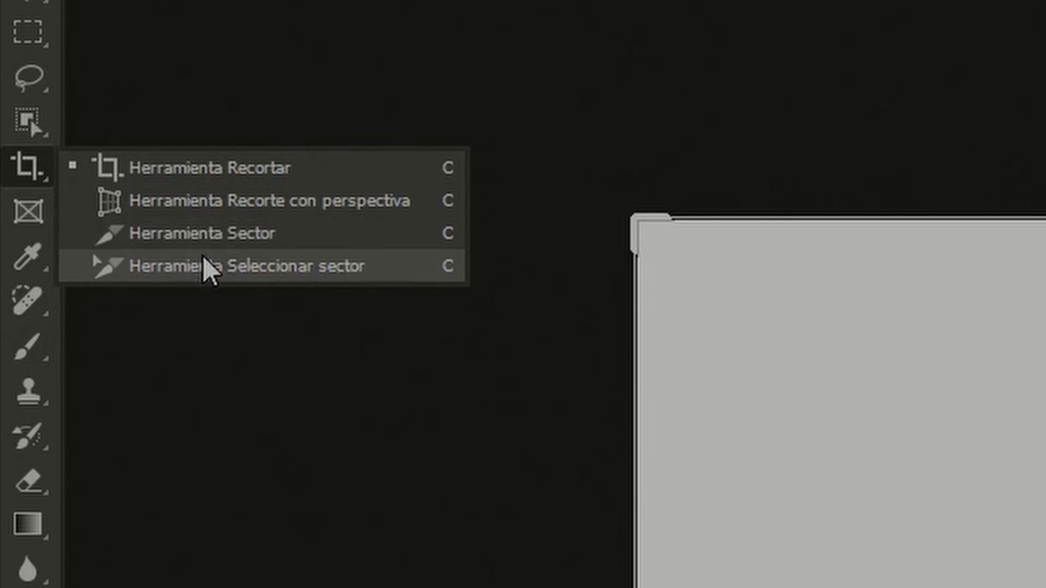
{"action": "left_click", "coordinate": [208, 268]}
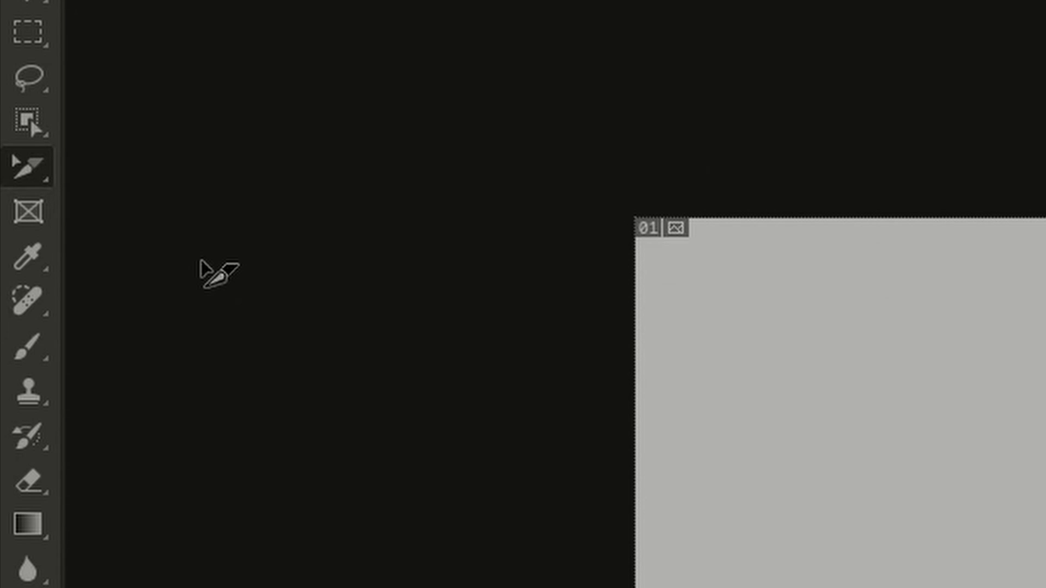
{"action": "left_click", "coordinate": [33, 346]}
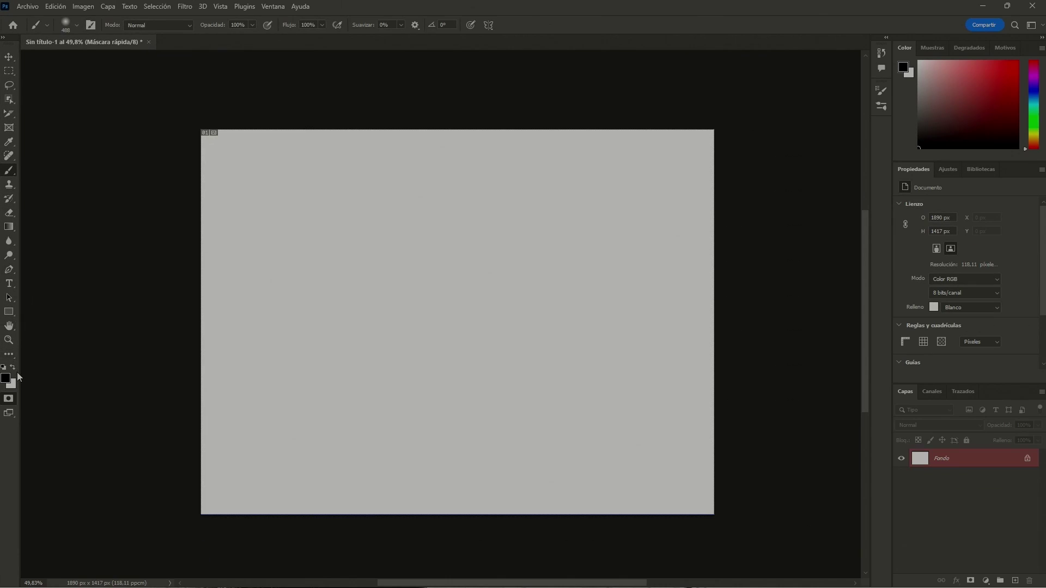
{"action": "left_click", "coordinate": [6, 378]}
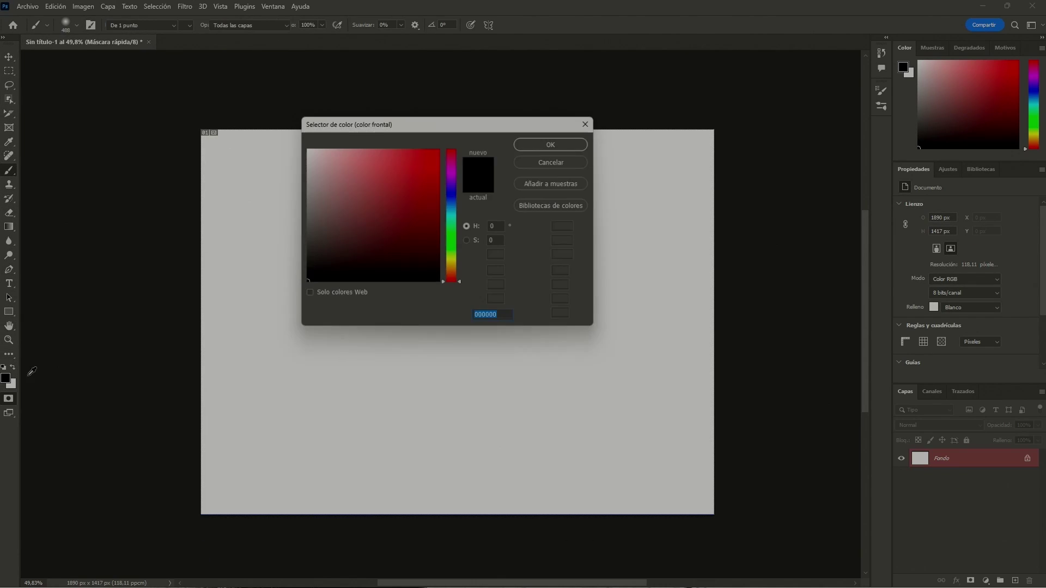
{"action": "left_click", "coordinate": [594, 120]}
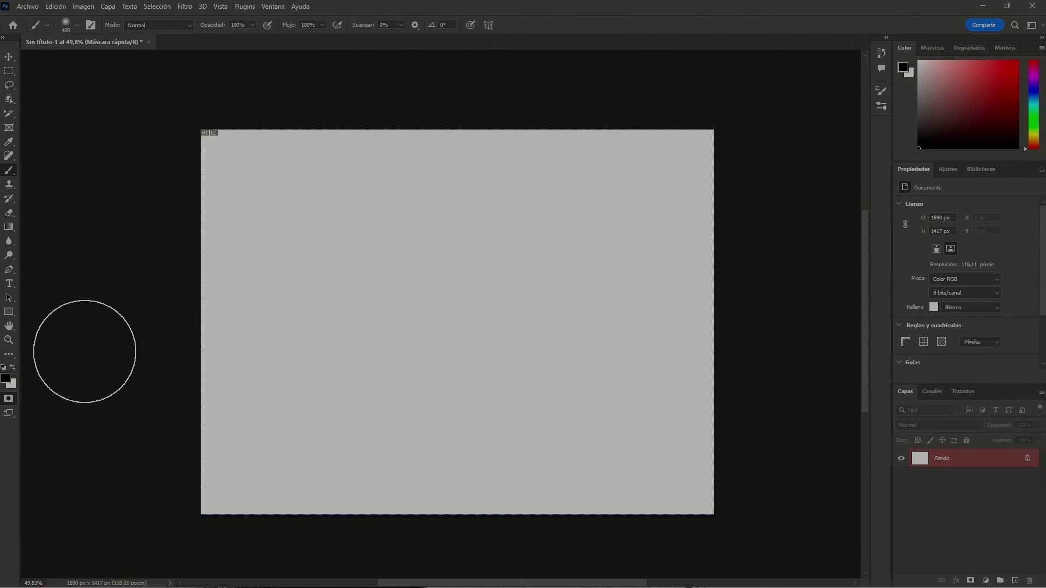
Cycle into full-screen display, leave it with F, then turn quick mask off.
{"action": "left_click", "coordinate": [10, 414]}
{"action": "left_click", "coordinate": [11, 414]}
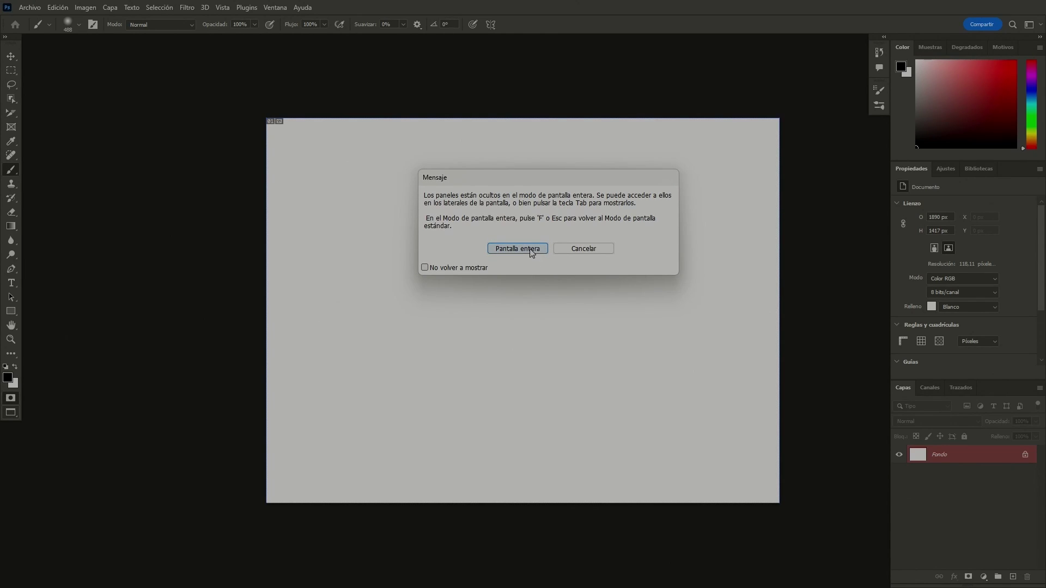
{"action": "left_click", "coordinate": [531, 251]}
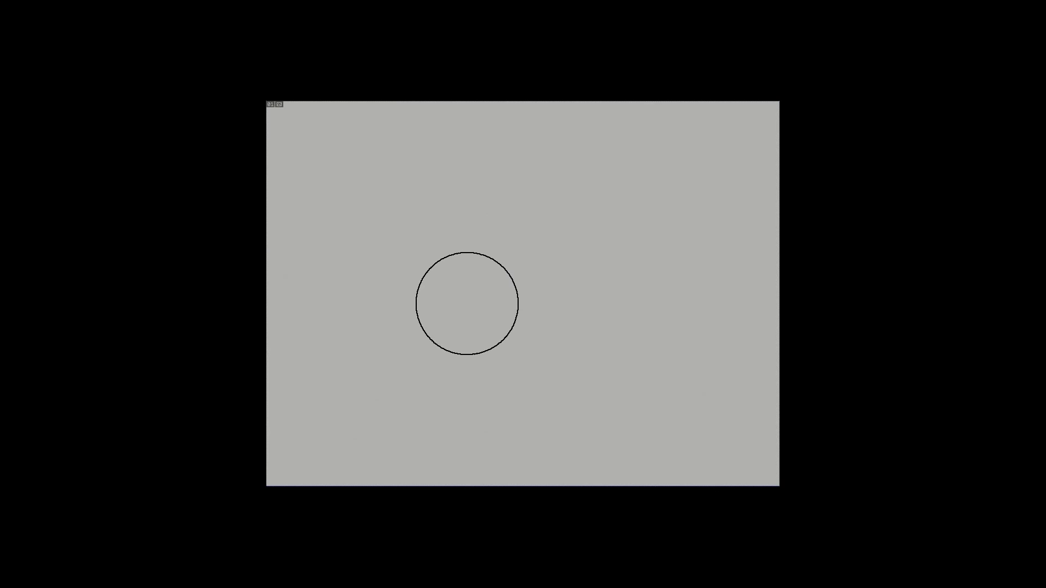
{"action": "key", "text": "f"}
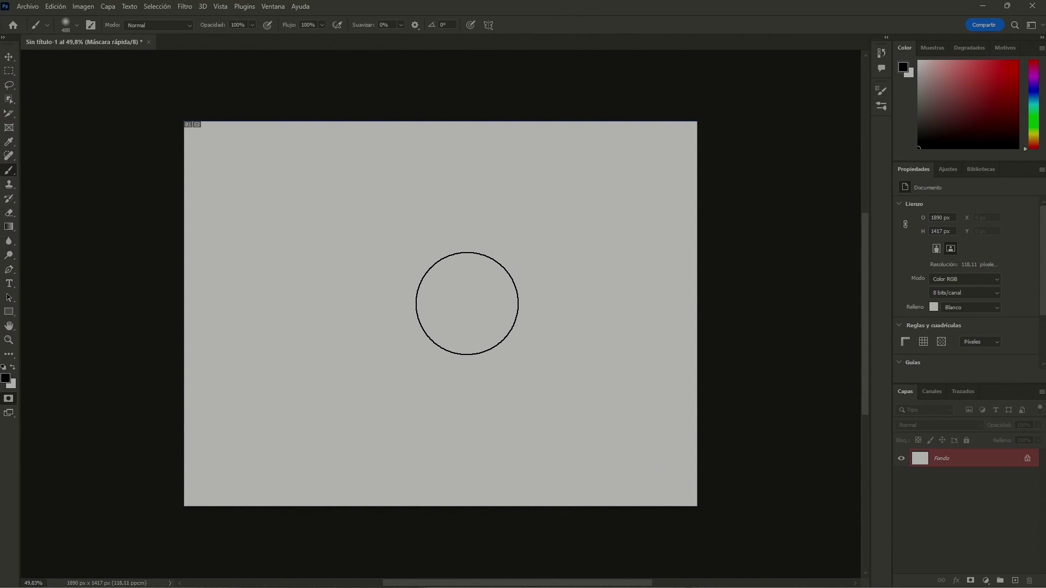
{"action": "left_click", "coordinate": [9, 399]}
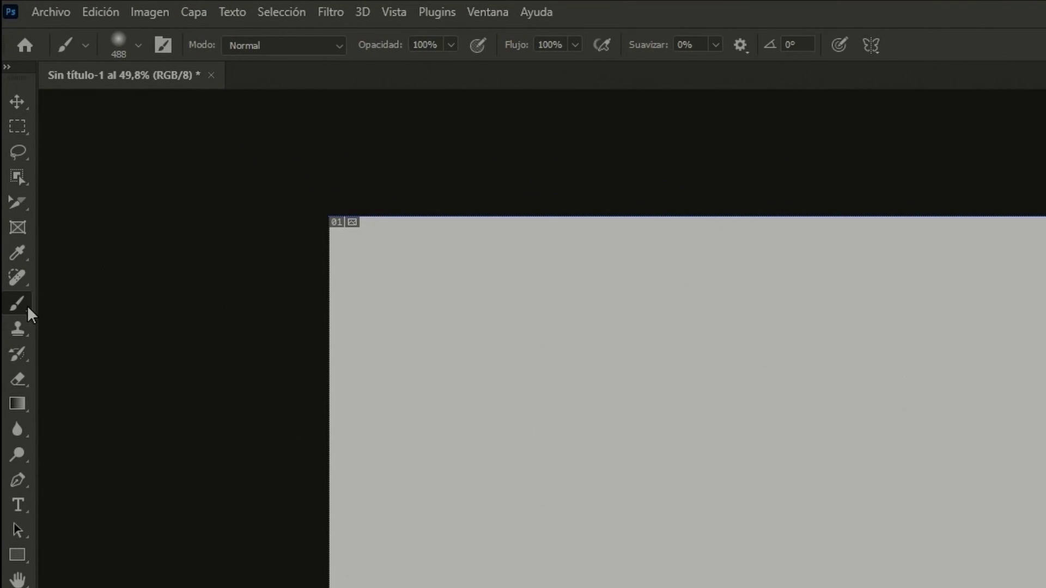
Preview the brush presets, then try the Clone Stamp and Rectangular Marquee tools.
{"action": "left_click", "coordinate": [138, 45]}
{"action": "left_click", "coordinate": [656, 142]}
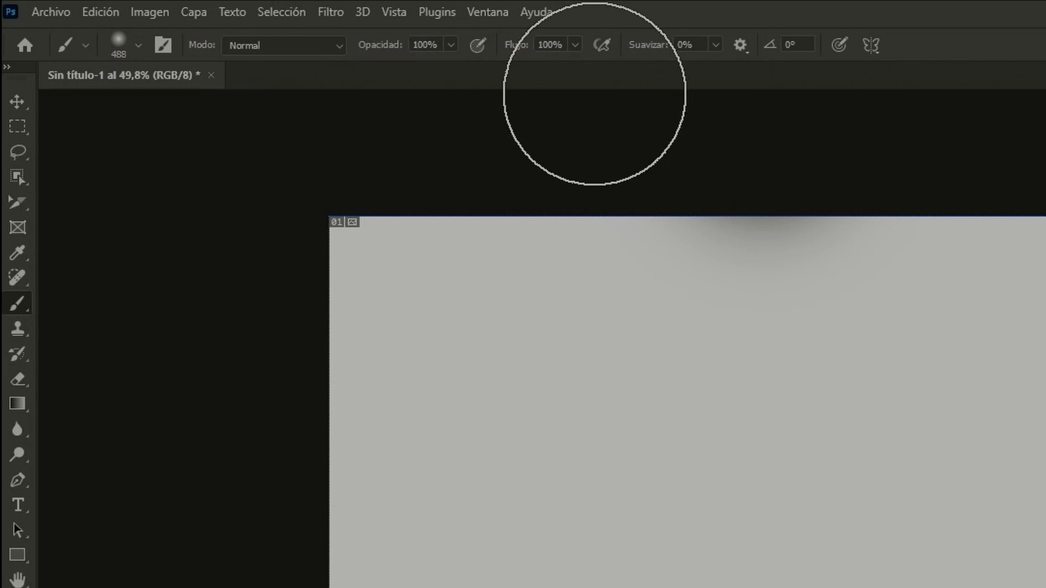
{"action": "left_click", "coordinate": [18, 331]}
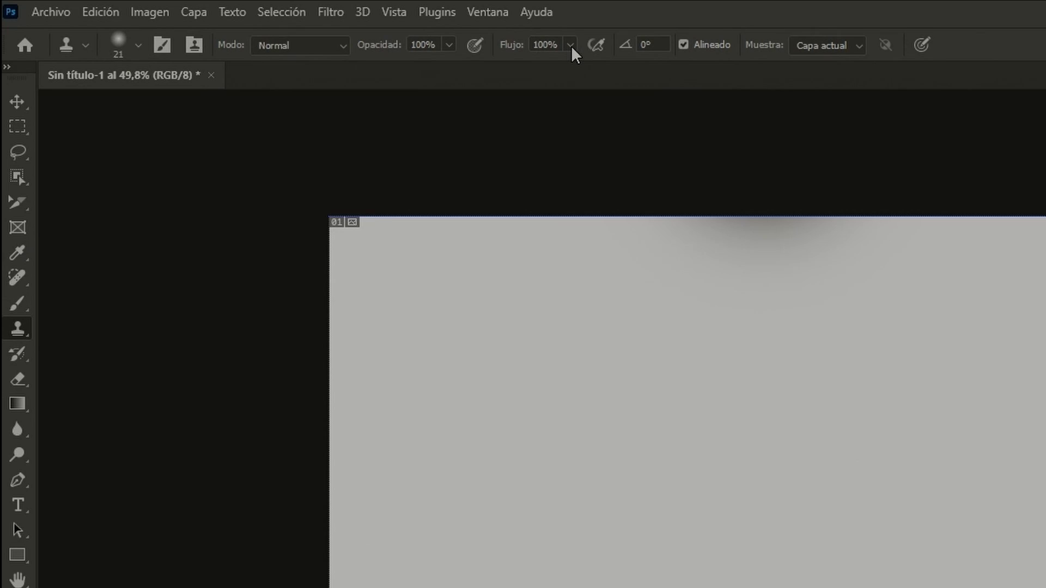
{"action": "left_click", "coordinate": [26, 128]}
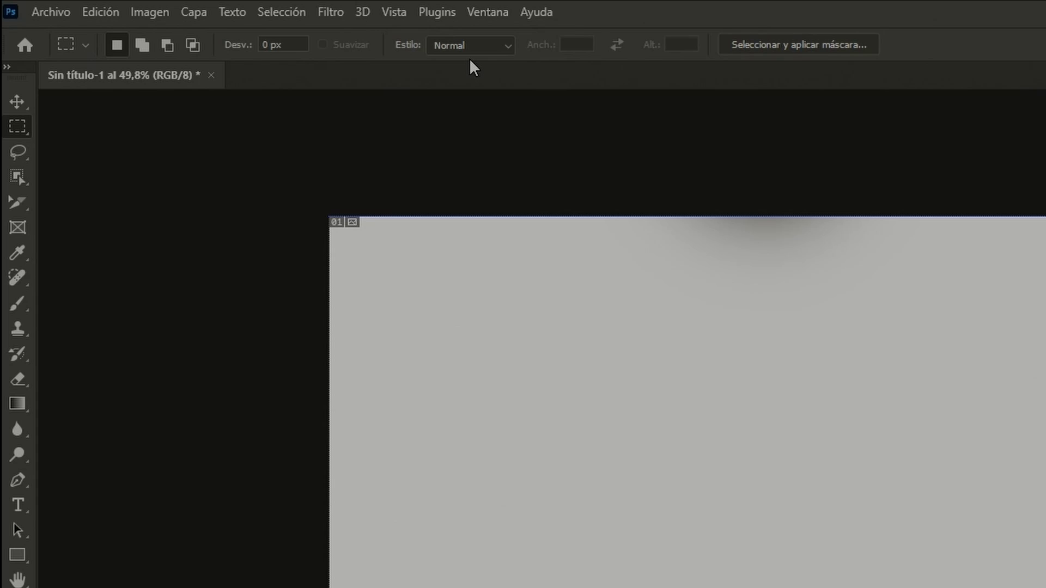
Try the Lasso, Object Selection and Slice tools, then return to the Brush.
{"action": "left_click", "coordinate": [25, 155]}
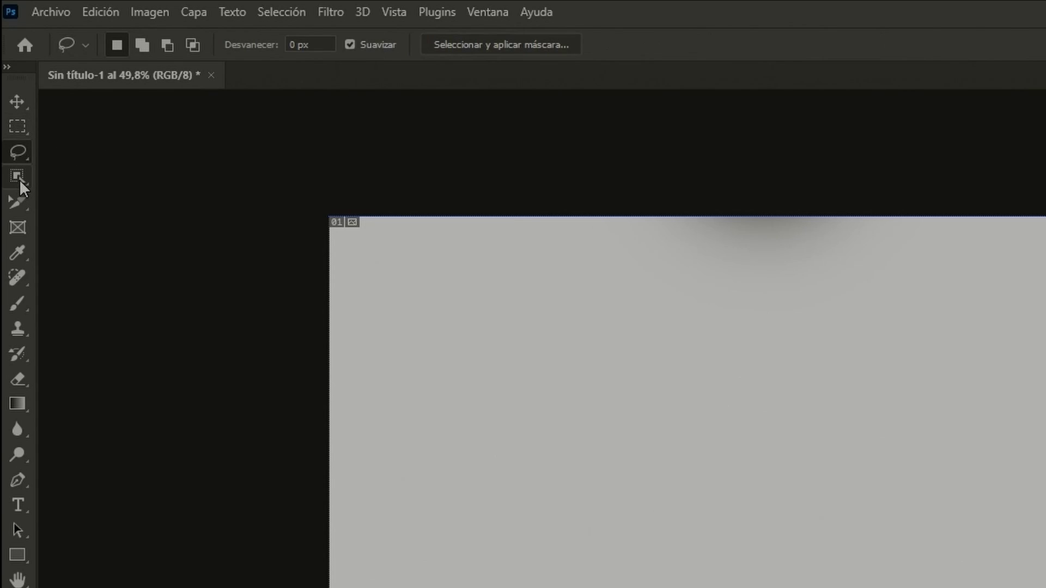
{"action": "left_click", "coordinate": [19, 178]}
{"action": "left_click", "coordinate": [19, 204]}
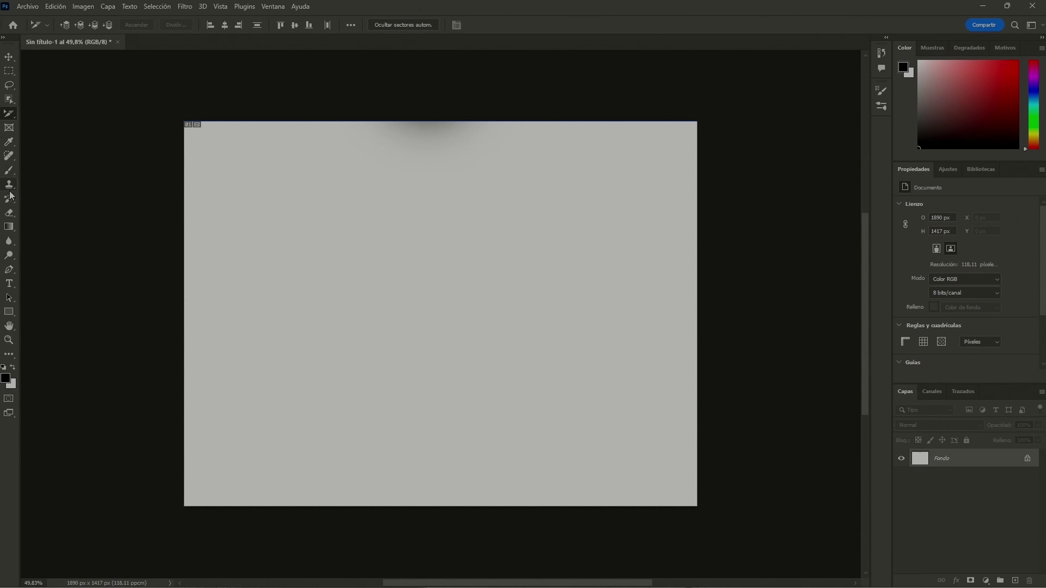
{"action": "left_click", "coordinate": [15, 171]}
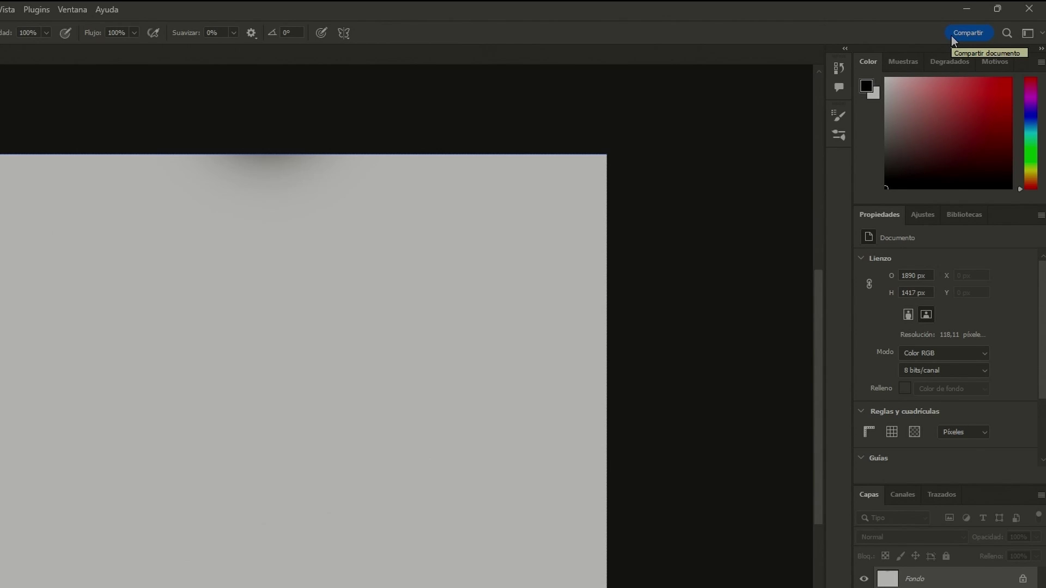
Check Compartir, open and dismiss the Descubrir panel, then display the workspace presets list.
{"action": "left_click", "coordinate": [951, 35]}
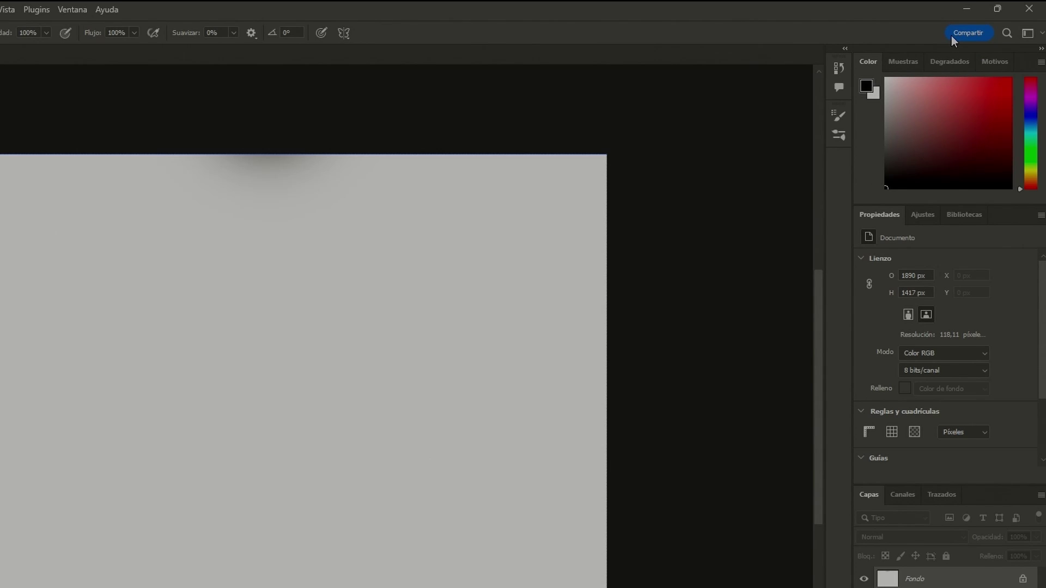
{"action": "left_click", "coordinate": [1006, 33]}
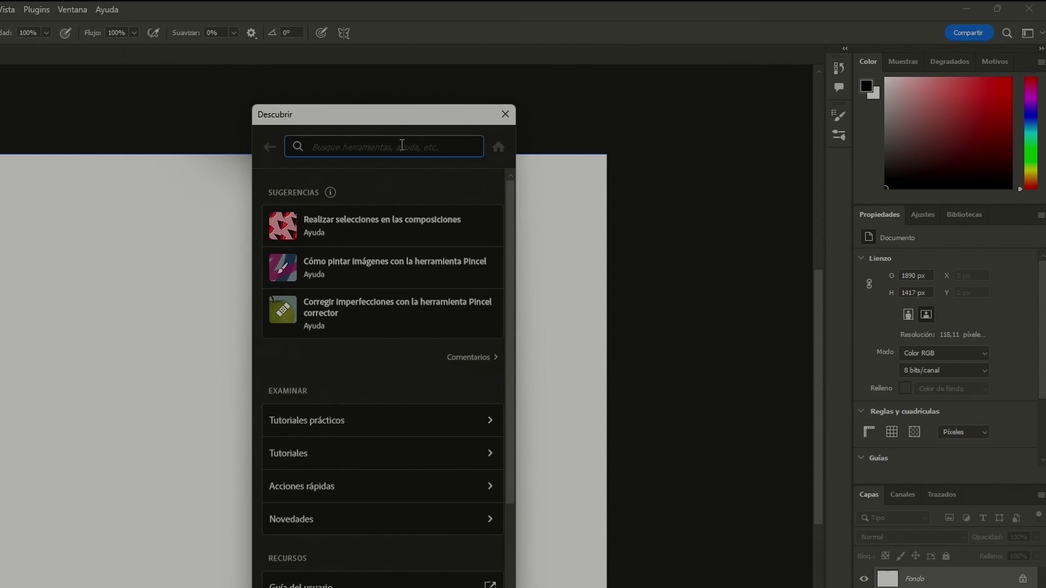
{"action": "left_click", "coordinate": [497, 122]}
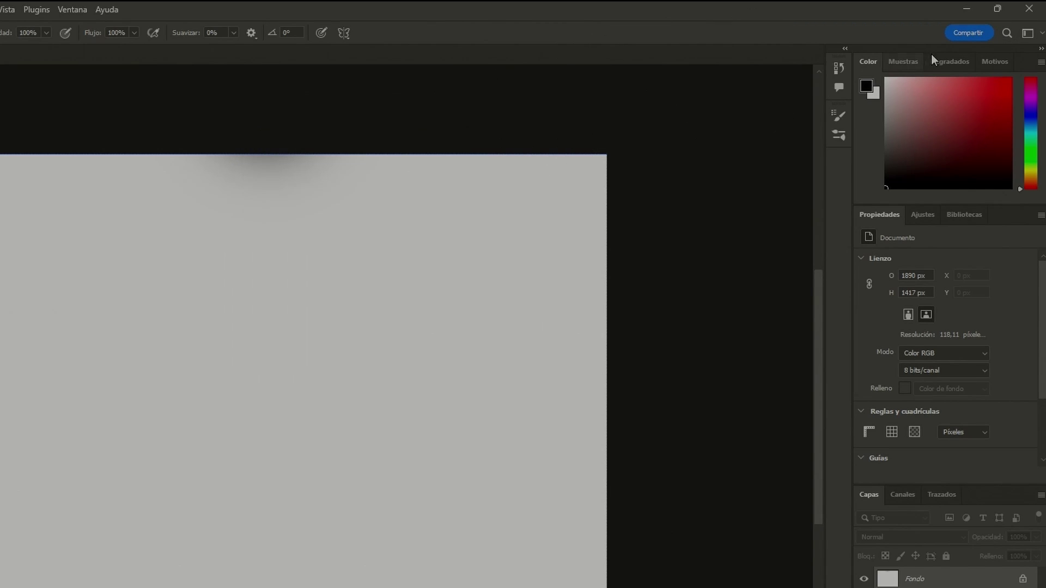
{"action": "left_click", "coordinate": [1029, 34]}
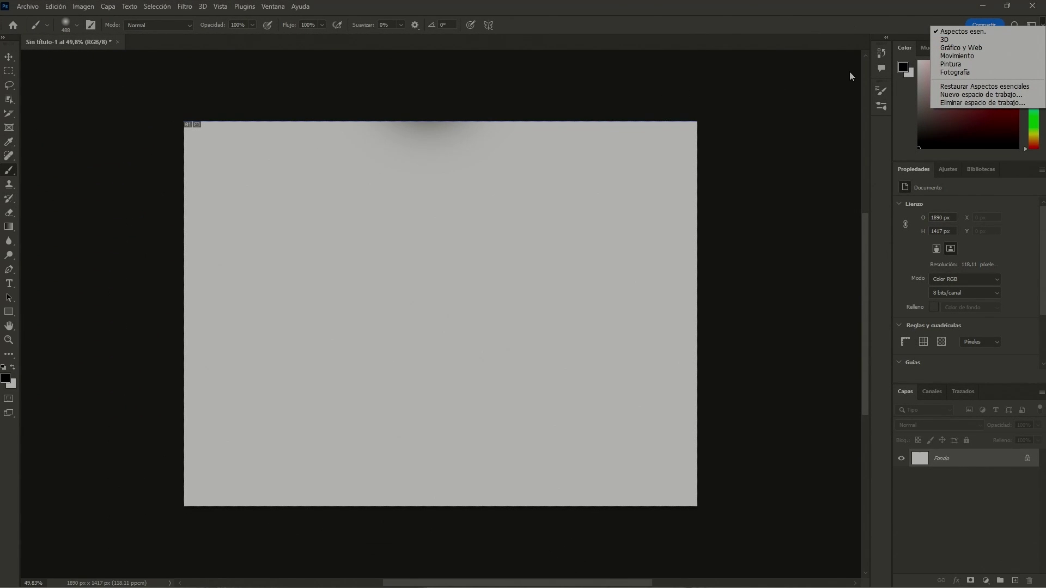
Switch to the Fotografía workspace, then back to Aspectos esenciales.
{"action": "left_click", "coordinate": [947, 74]}
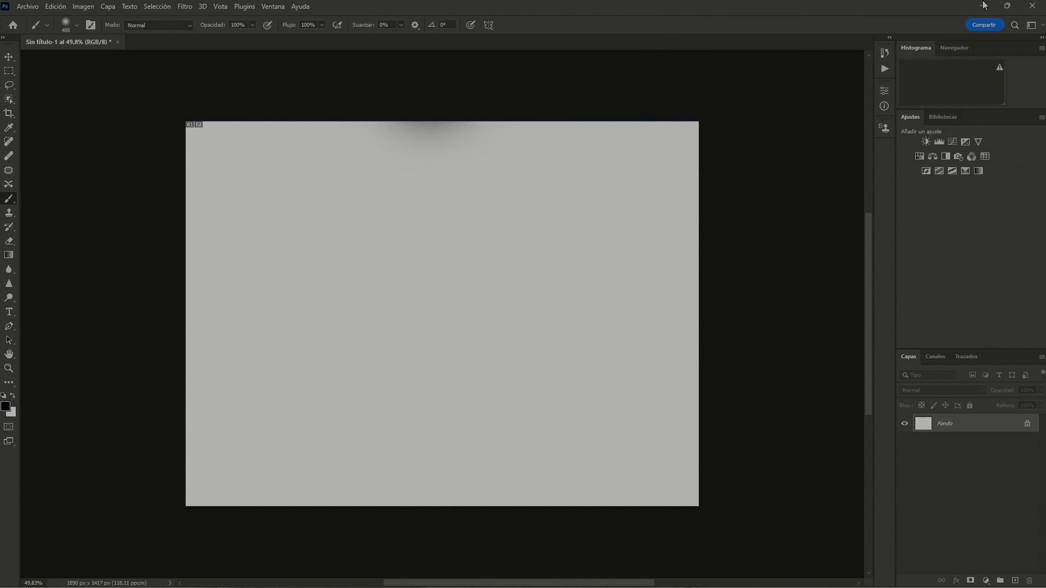
{"action": "left_click", "coordinate": [1030, 25]}
{"action": "left_click", "coordinate": [1009, 31]}
{"action": "left_click", "coordinate": [1030, 25]}
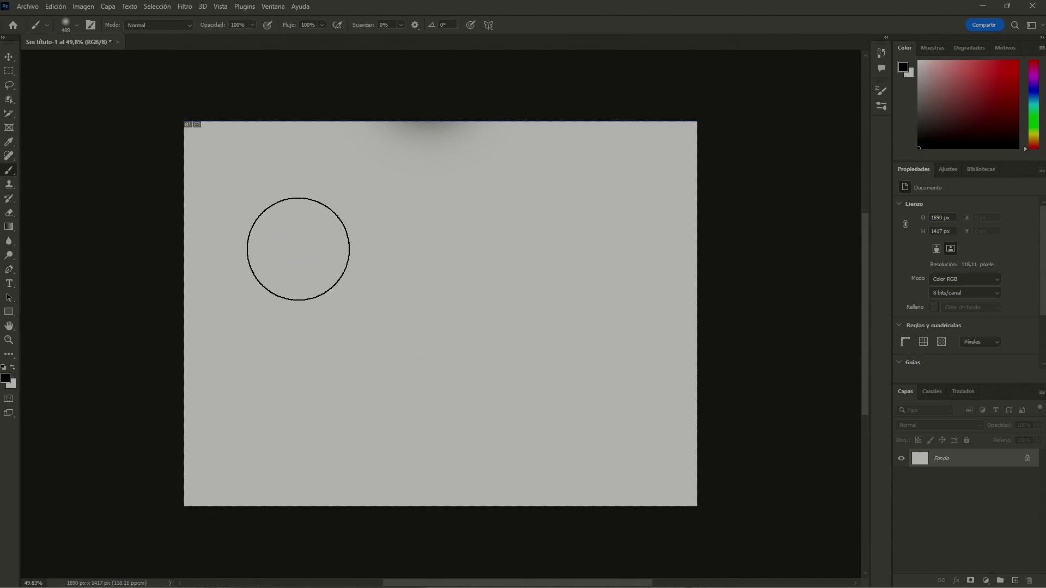
{"action": "left_click_drag", "start_coordinate": [299, 251], "coordinate": [565, 373]}
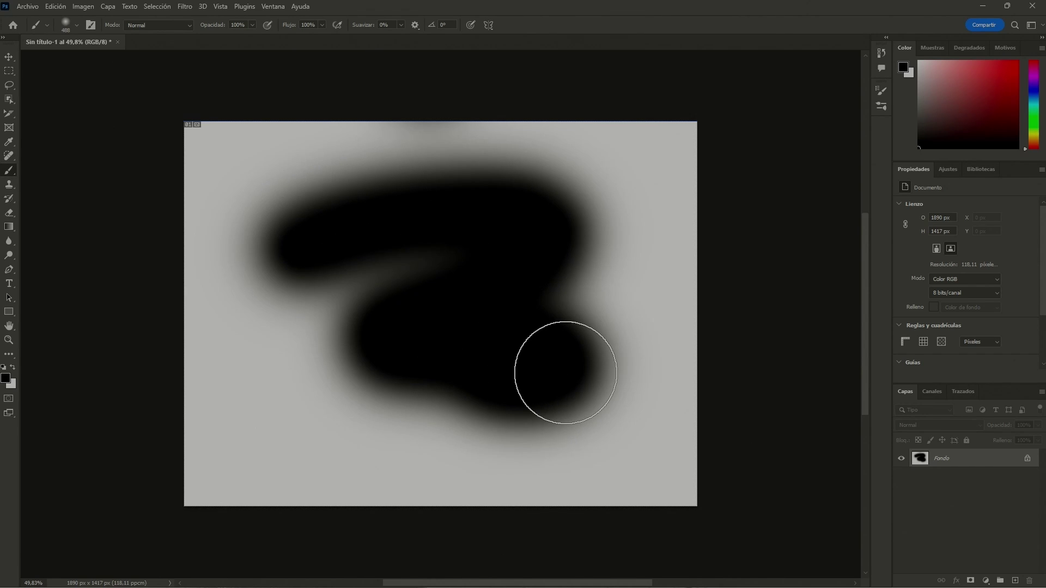
{"action": "key", "text": "ctrl+z"}
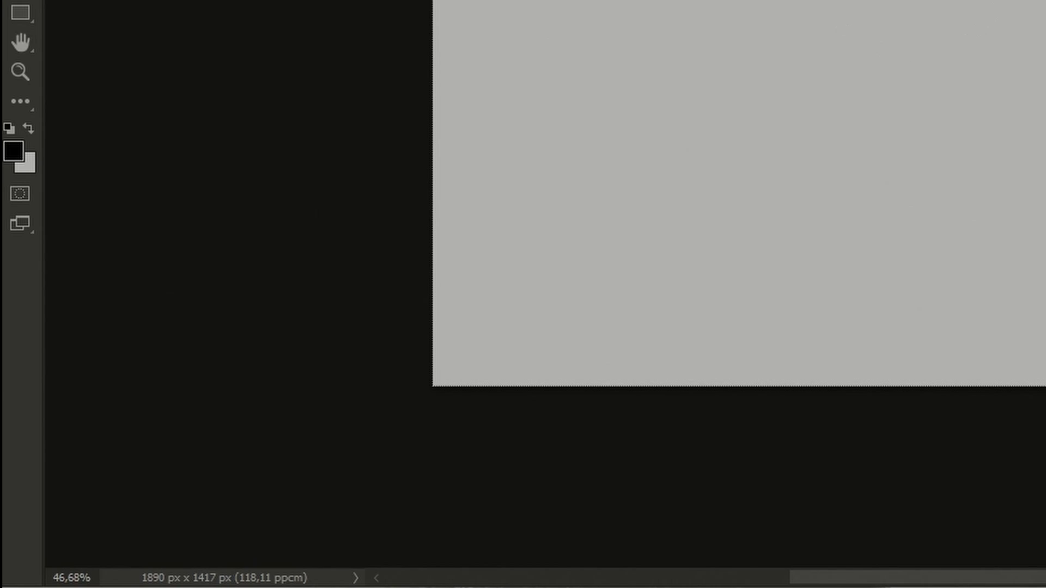
Zoom the canvas in to about 100%, out to about 37%, then to about 50%.
{"action": "key", "text": "z"}
{"action": "left_click_drag", "start_coordinate": [926, 21], "coordinate": [1008, 22]}
{"action": "key", "text": "b"}
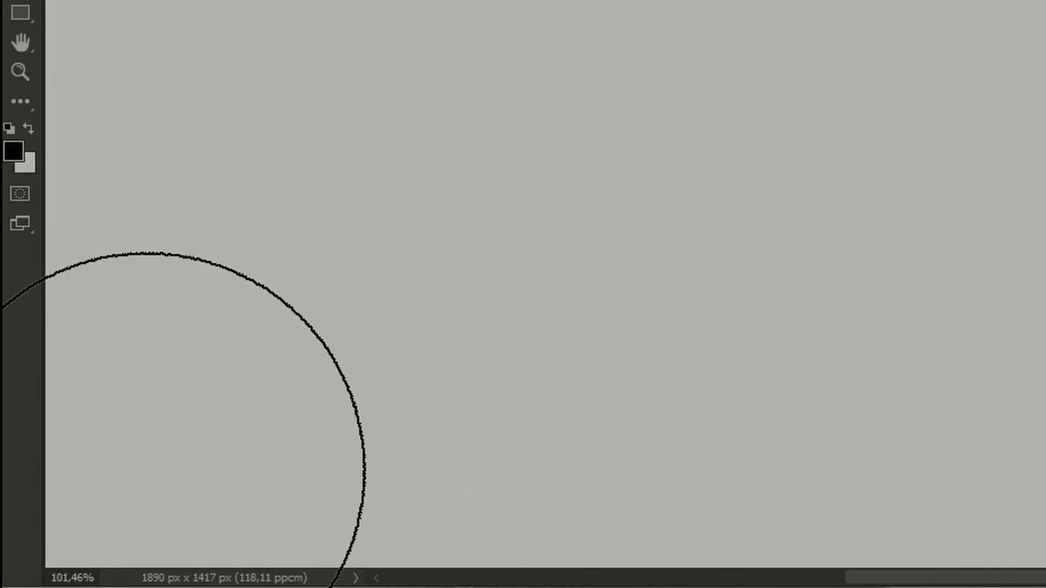
{"action": "key", "text": "z"}
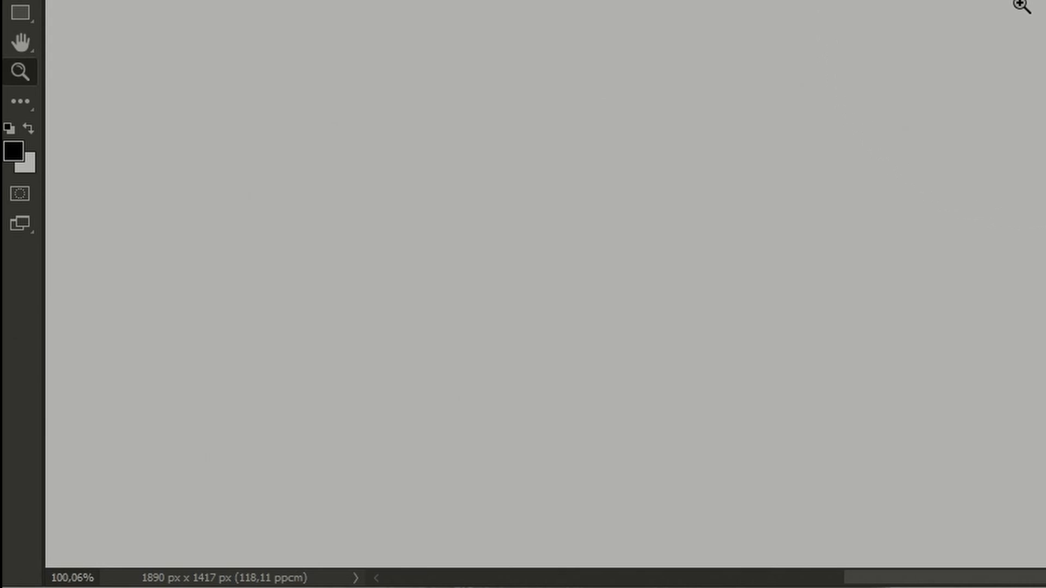
{"action": "mouse_move", "coordinate": [1016, 5]}
{"action": "left_mouse_down"}
{"action": "mouse_move", "coordinate": [948, 17]}
{"action": "mouse_move", "coordinate": [985, 30]}
{"action": "left_mouse_up"}
{"action": "key", "text": "b"}
{"action": "key", "text": "z"}
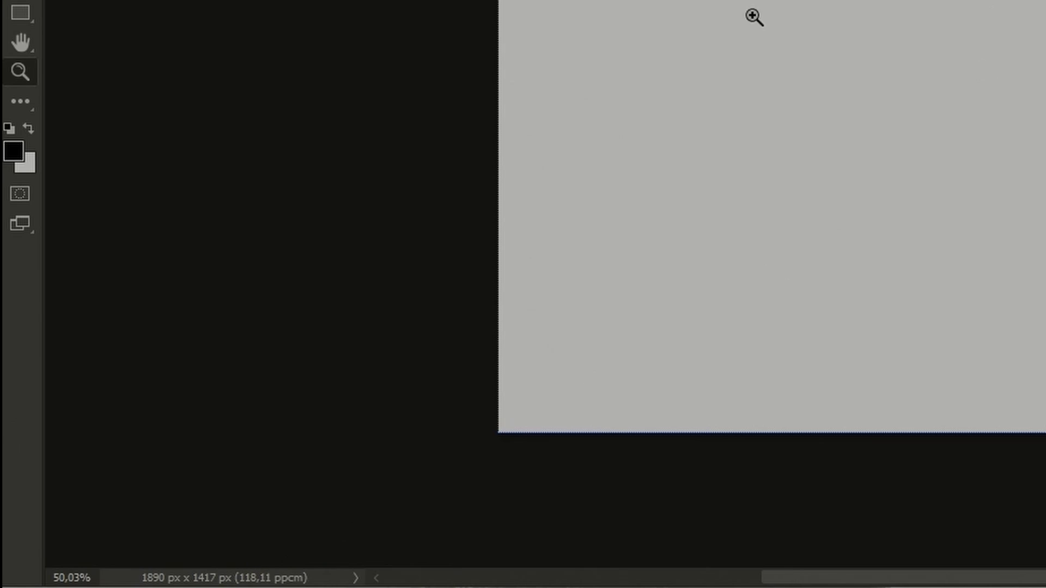
Cycle the status bar through file sizes, profile, efficiency and GPU mode, ending on Tamaños de archivo.
{"action": "left_click", "coordinate": [355, 578]}
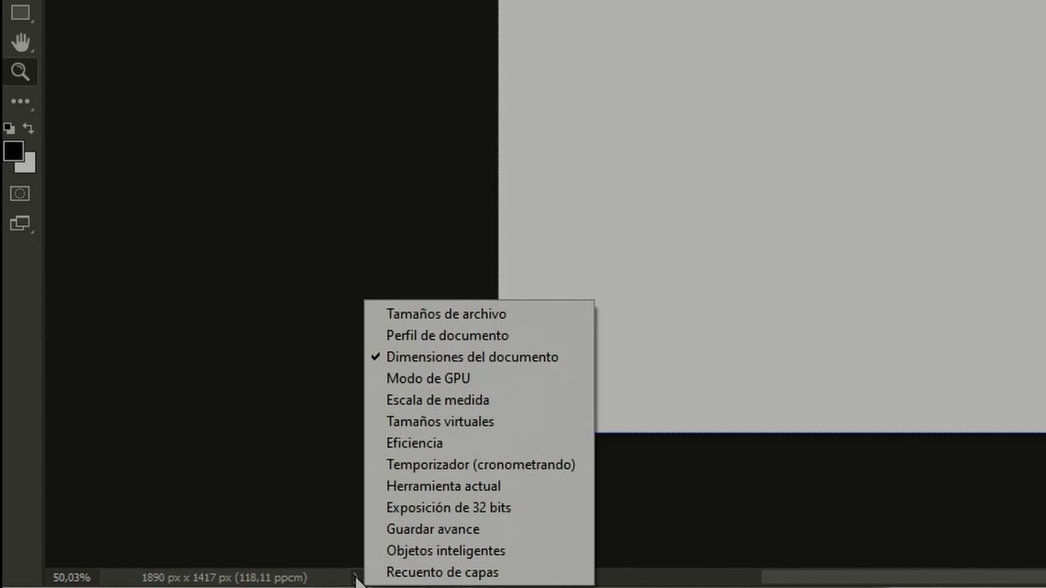
{"action": "left_click", "coordinate": [451, 316]}
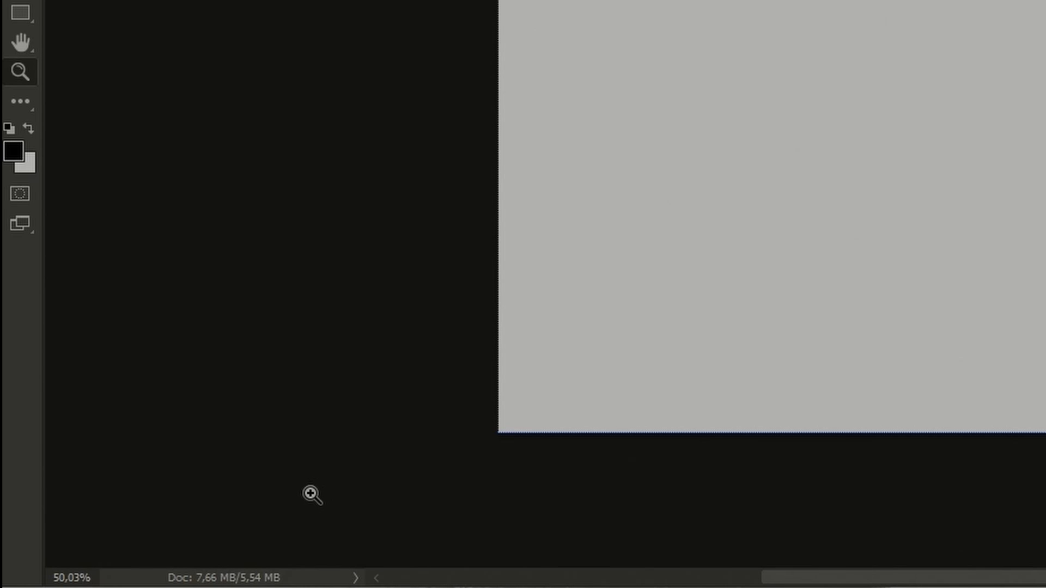
{"action": "left_click", "coordinate": [356, 577]}
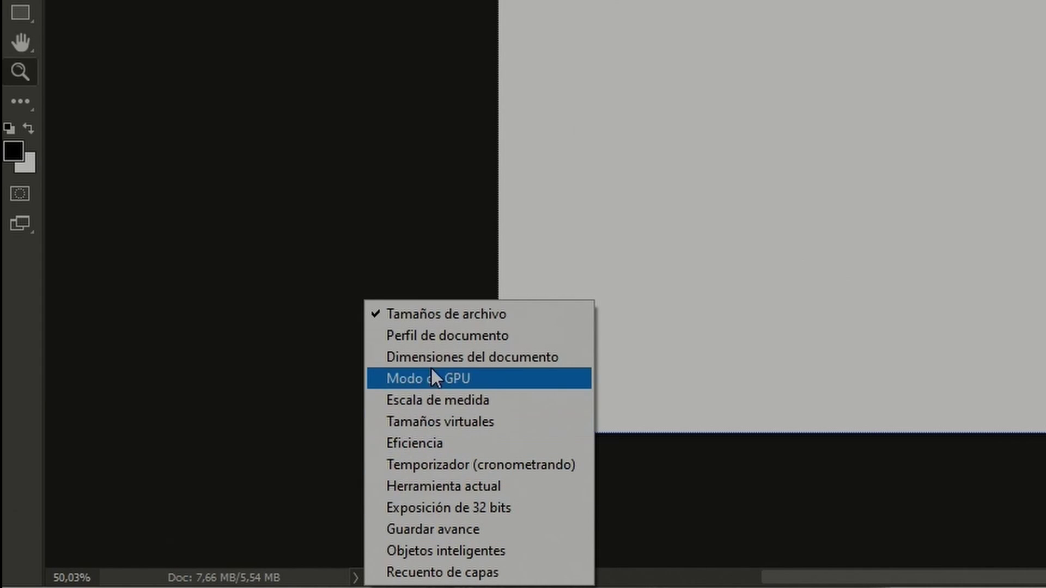
{"action": "left_click", "coordinate": [493, 338]}
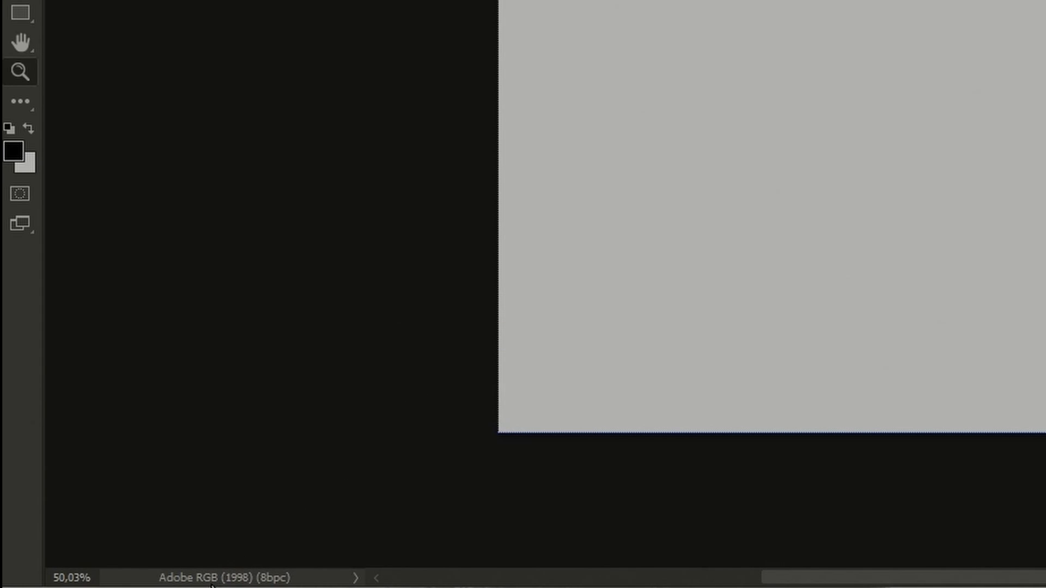
{"action": "left_click", "coordinate": [355, 578]}
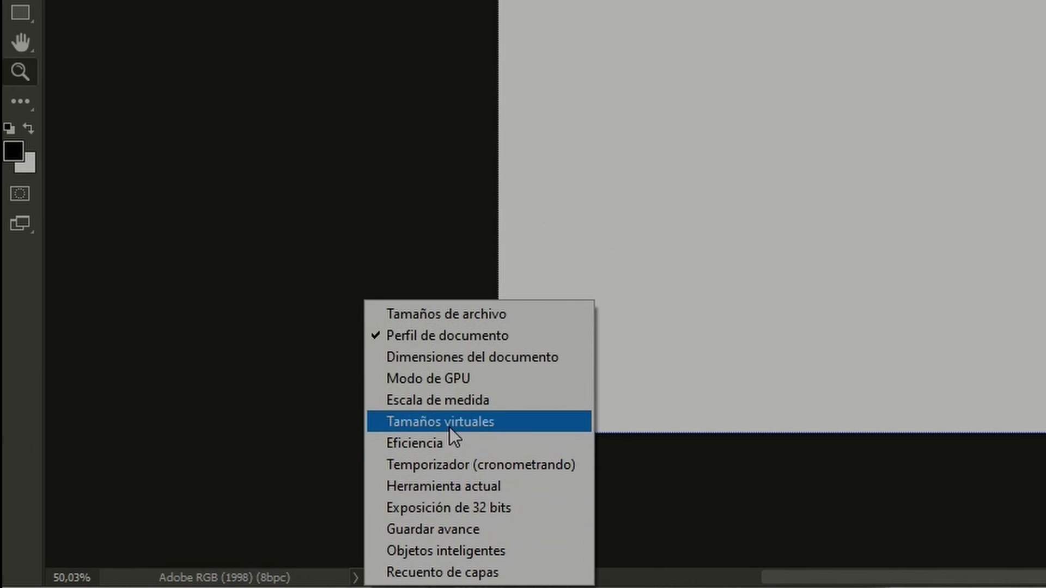
{"action": "left_click", "coordinate": [441, 444]}
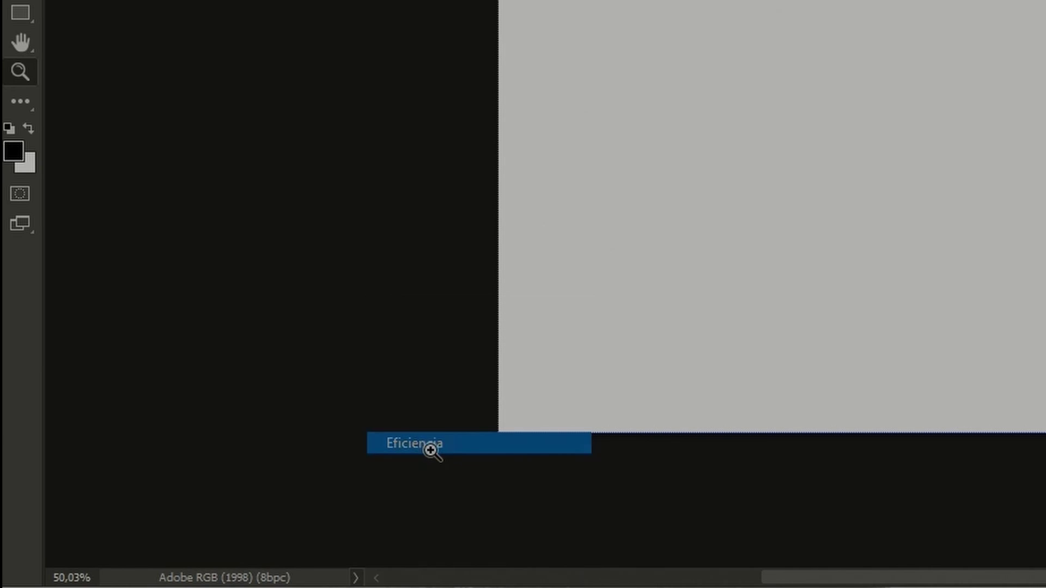
{"action": "left_click", "coordinate": [356, 577]}
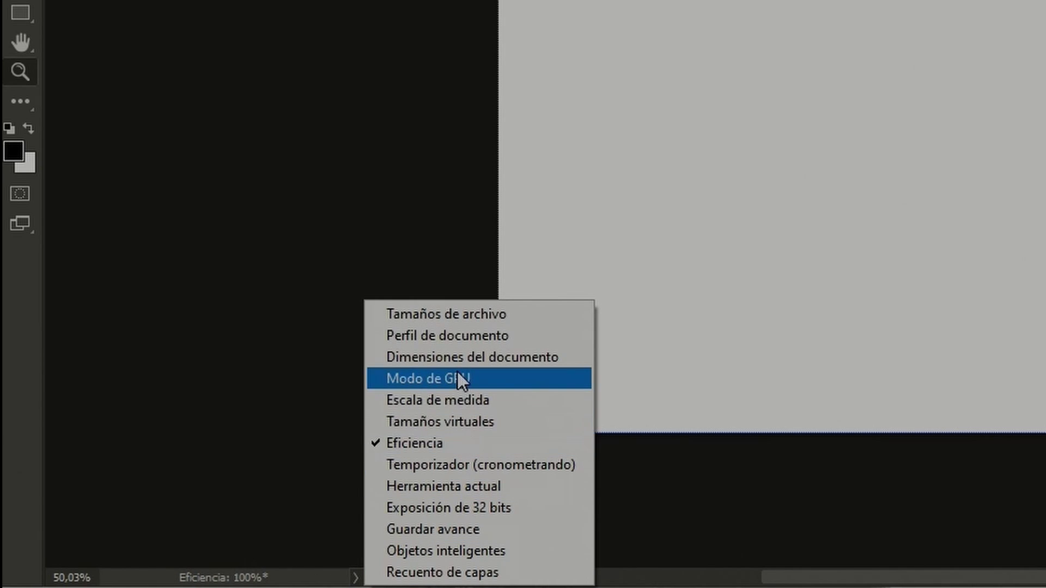
{"action": "left_click", "coordinate": [453, 385]}
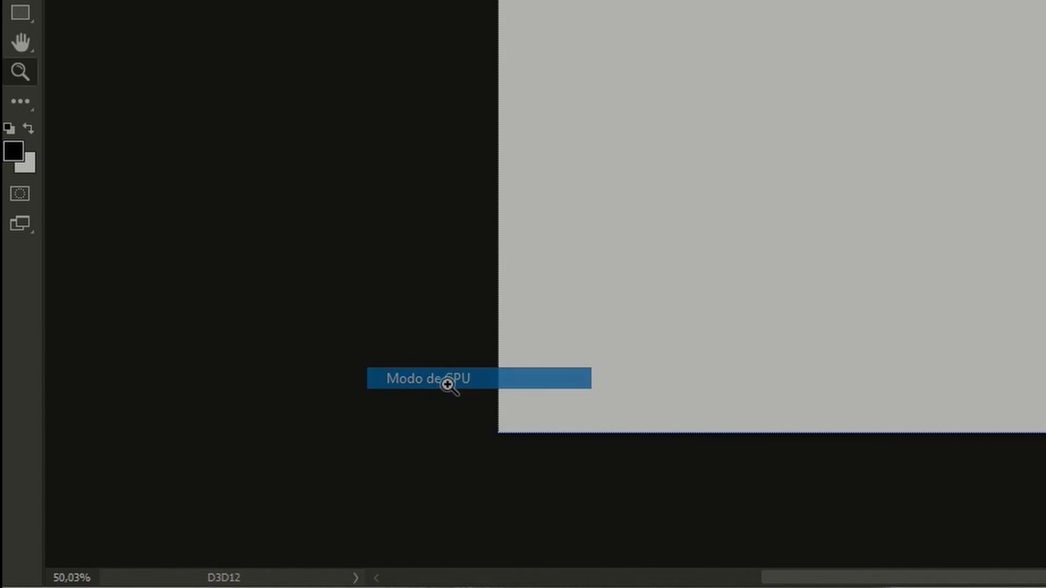
{"action": "left_click", "coordinate": [355, 579]}
{"action": "left_click", "coordinate": [413, 336]}
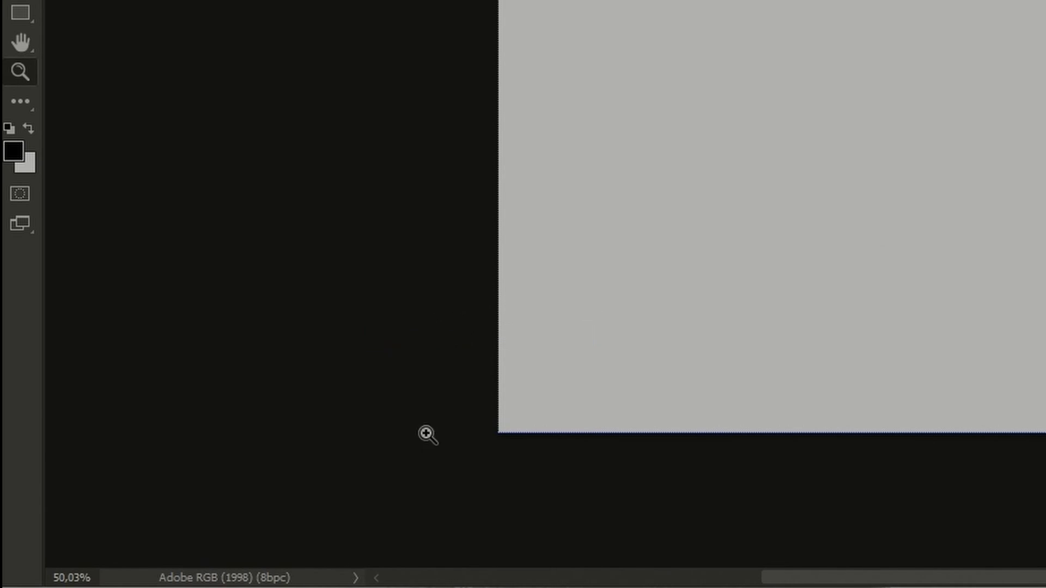
{"action": "left_click", "coordinate": [355, 578]}
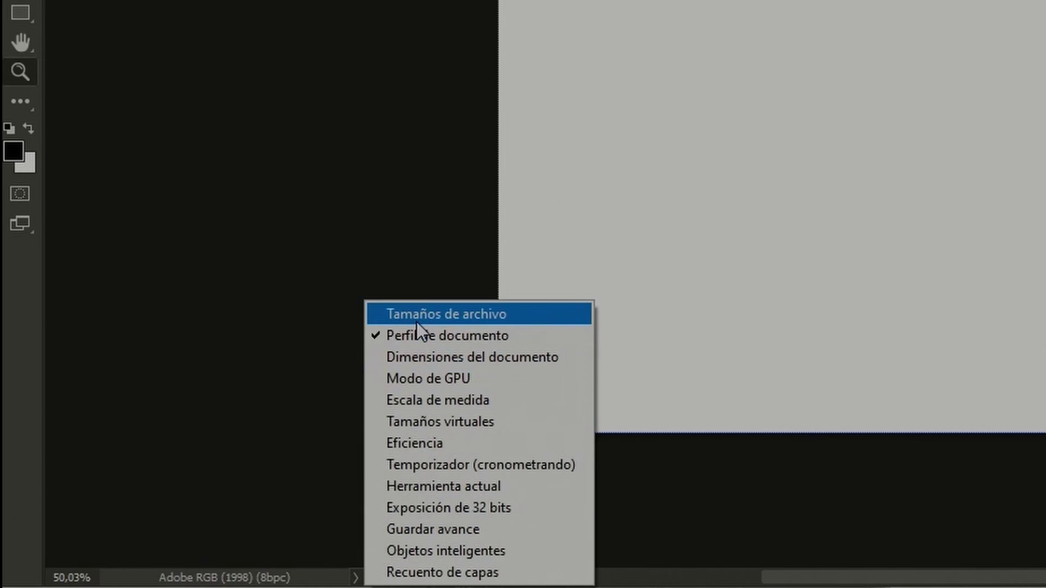
{"action": "left_click", "coordinate": [479, 312]}
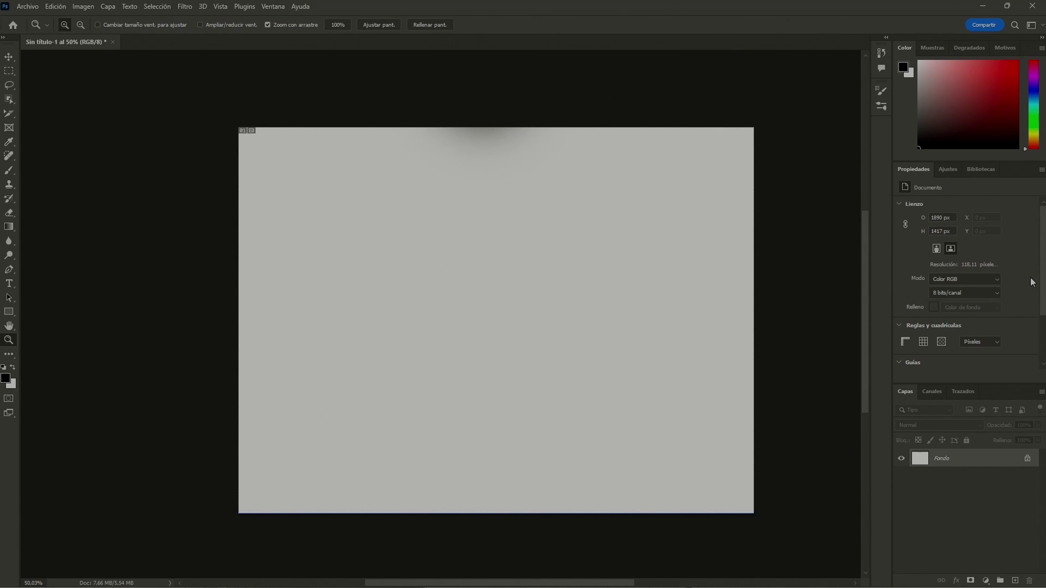
Browse the Muestras, Ajustes, Canales and Capas panels and adjustment-layer list, ending on Propiedades.
{"action": "left_click", "coordinate": [932, 47]}
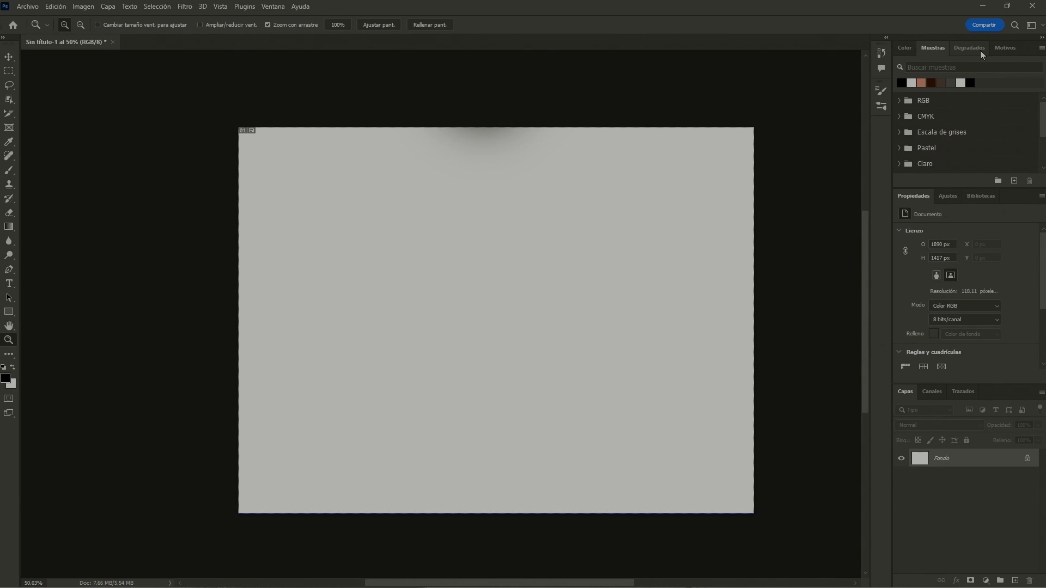
{"action": "left_click", "coordinate": [950, 197]}
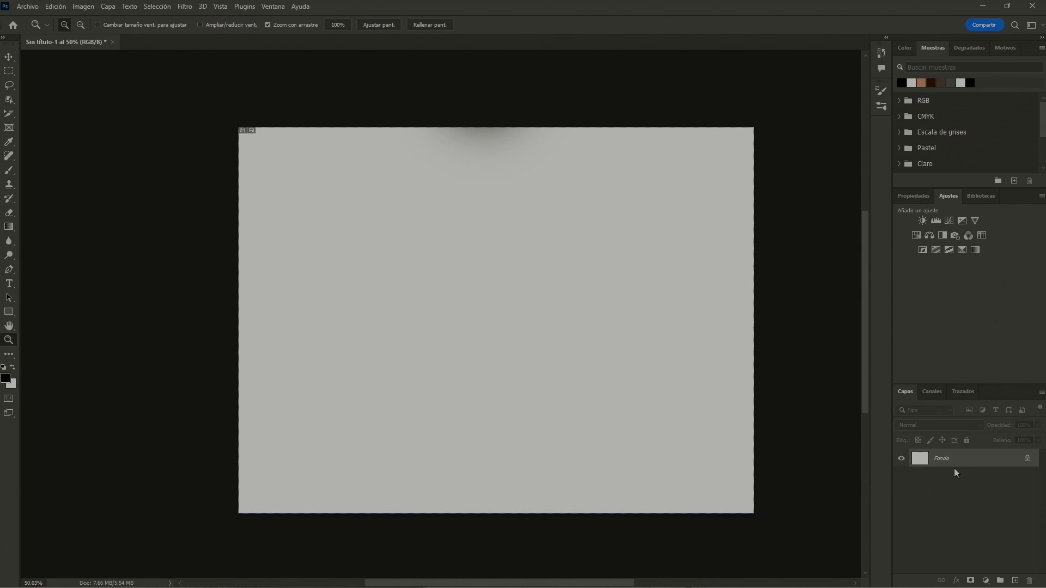
{"action": "left_click", "coordinate": [932, 391]}
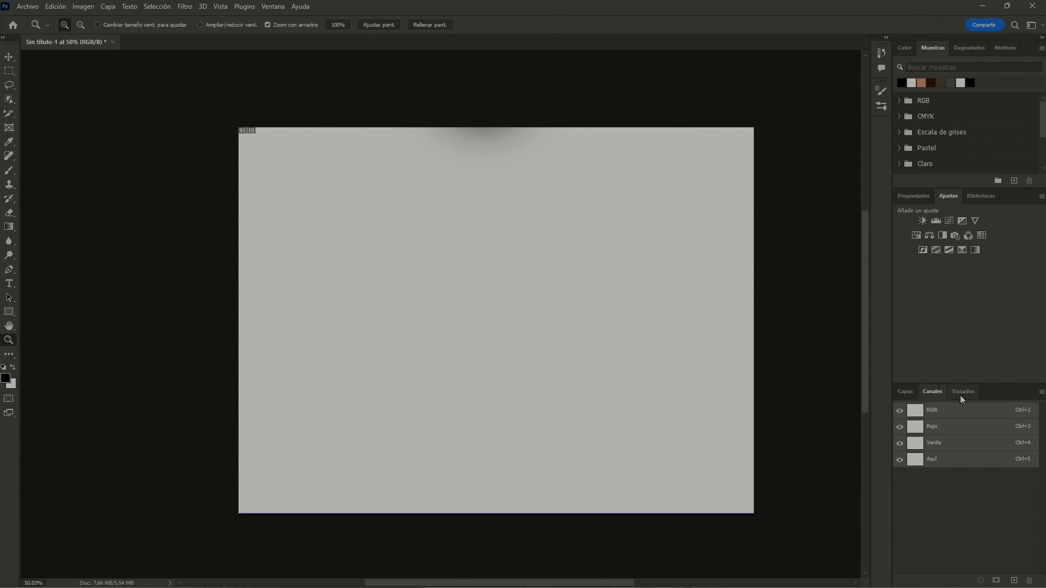
{"action": "left_click", "coordinate": [905, 391]}
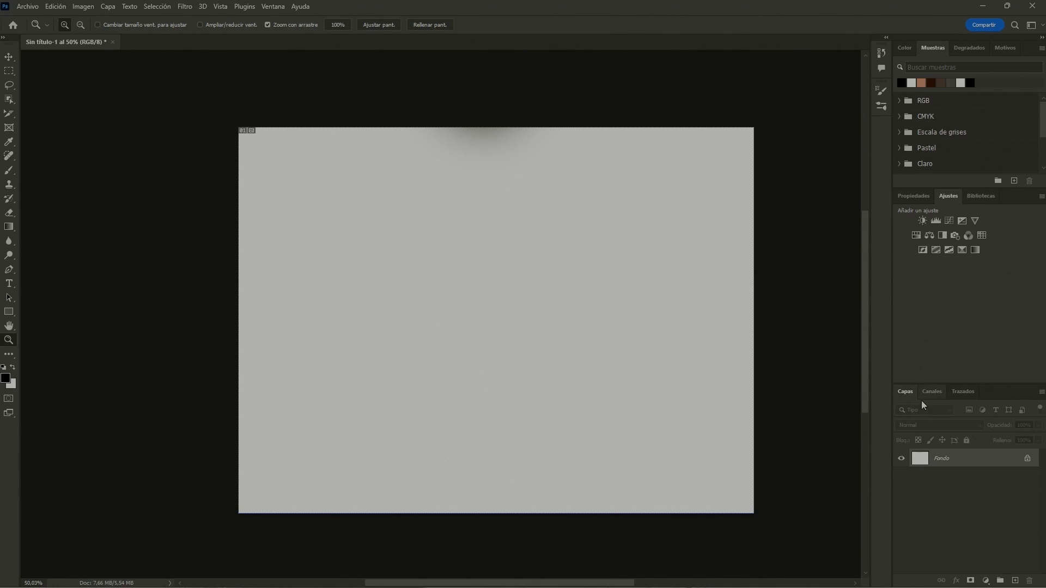
{"action": "left_click", "coordinate": [986, 580]}
{"action": "left_click", "coordinate": [932, 499]}
{"action": "left_click", "coordinate": [915, 196]}
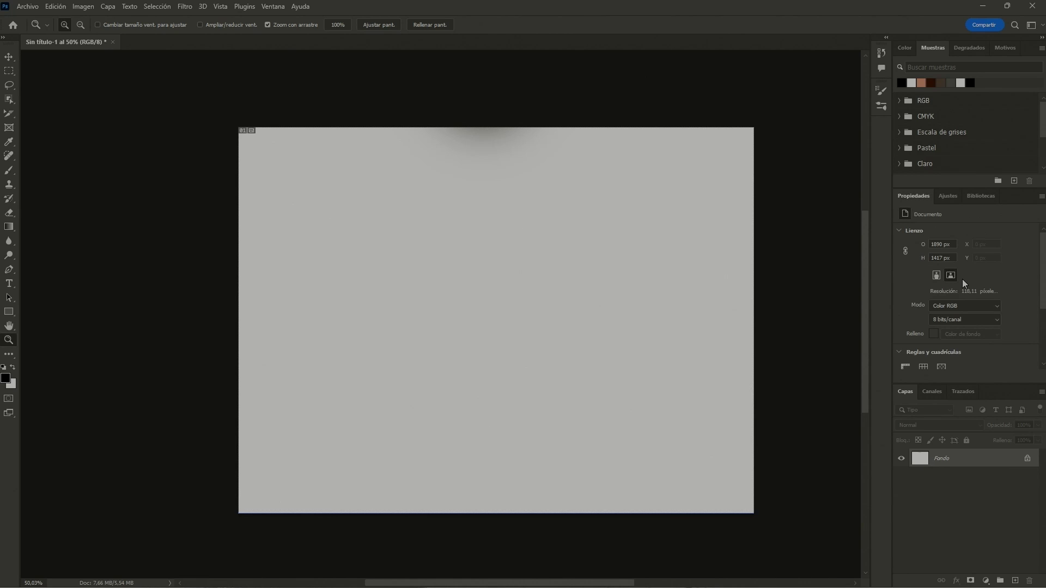